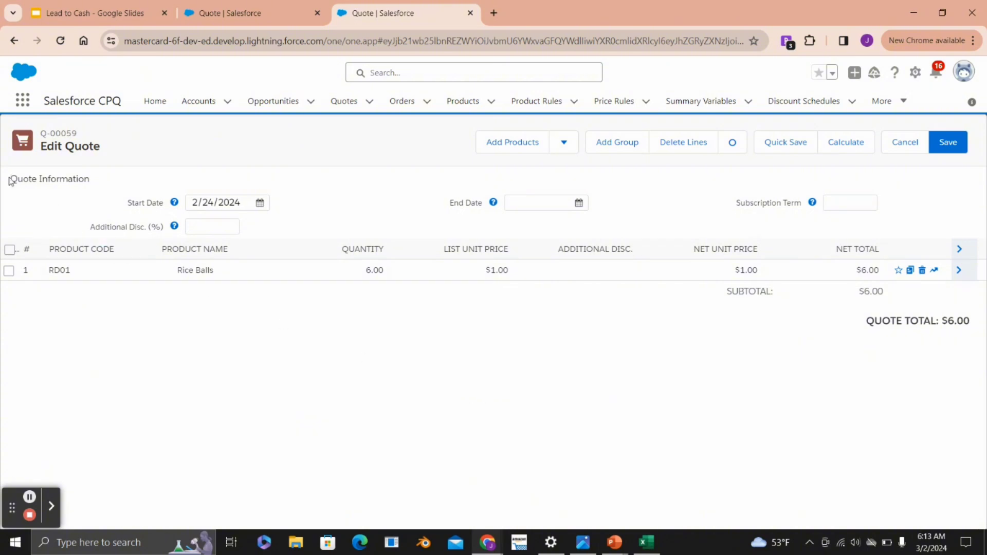
drag(13, 179, 100, 189)
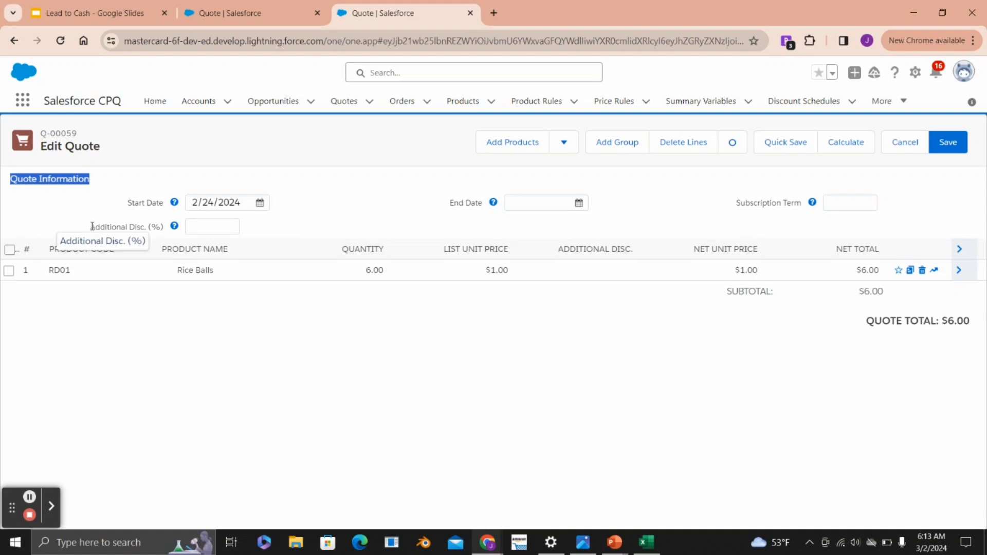
drag(92, 226, 171, 234)
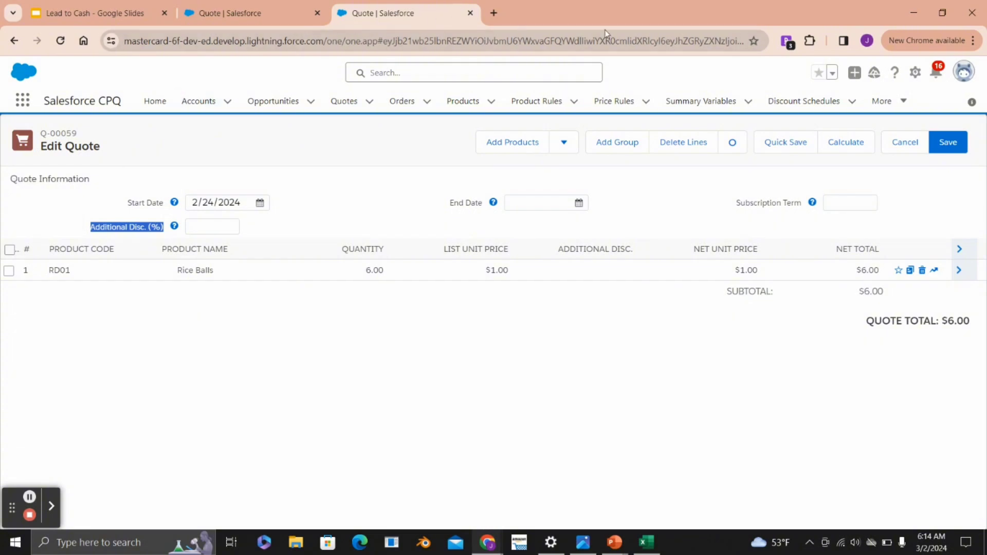
- Open Salesforce Setup and go to the Object Manager
click(914, 72)
click(884, 110)
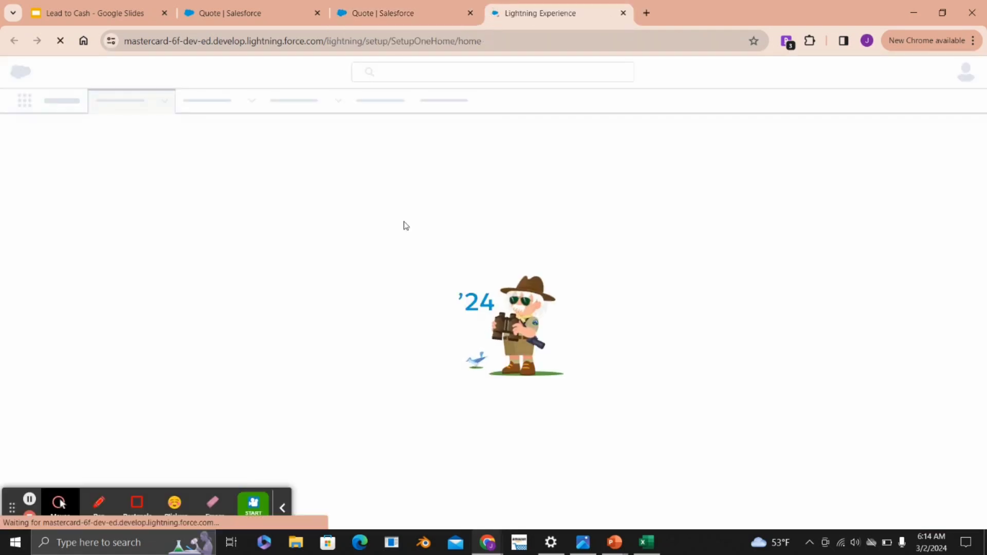
click(283, 508)
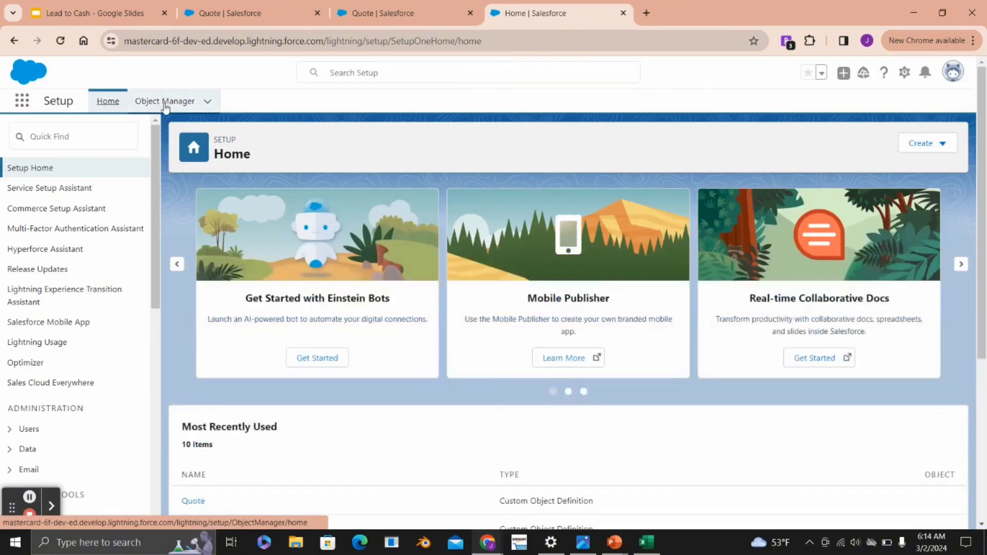
click(164, 103)
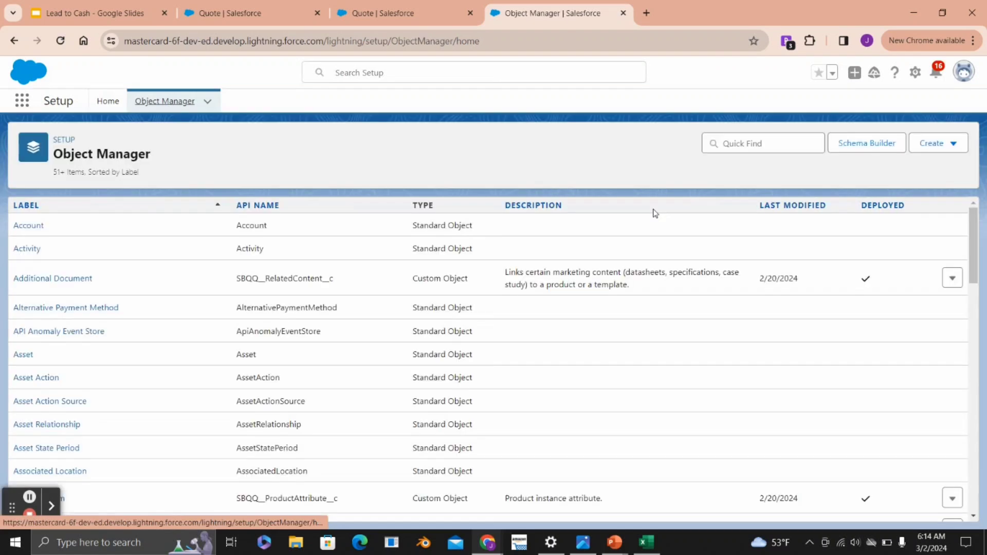
- Find the custom Quote object (SBQQ__Quote__c) by filtering the objects for "quote", and open it
click(751, 143)
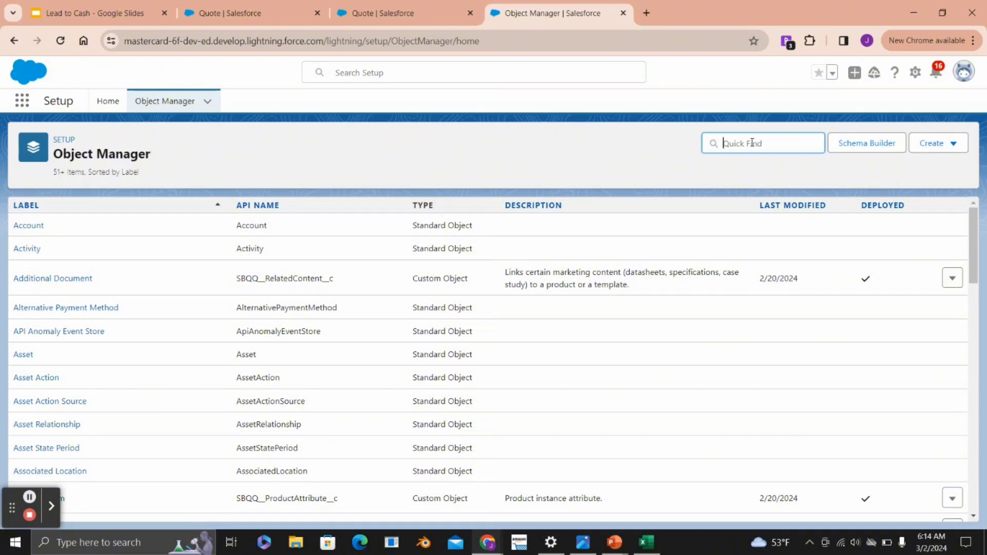
text(quote)
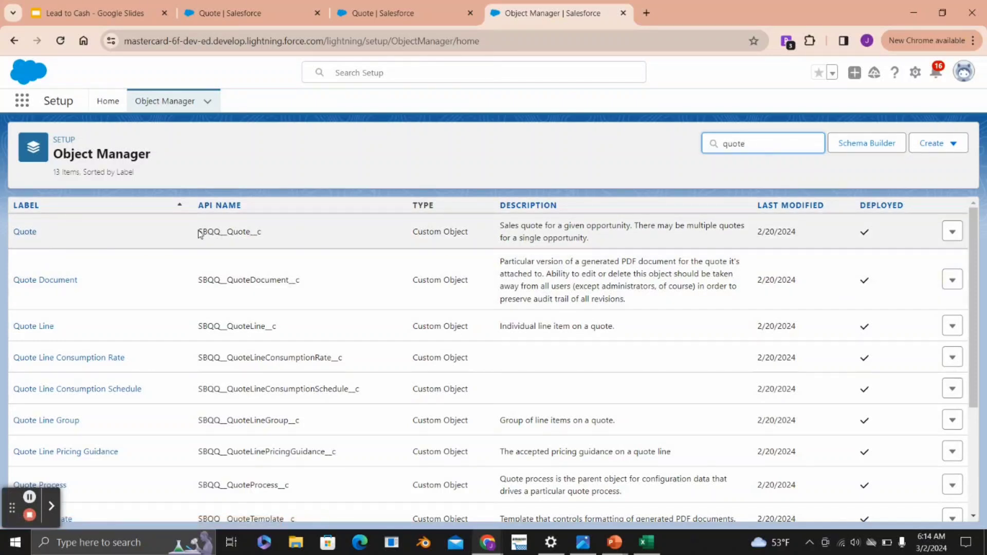
drag(198, 231, 278, 237)
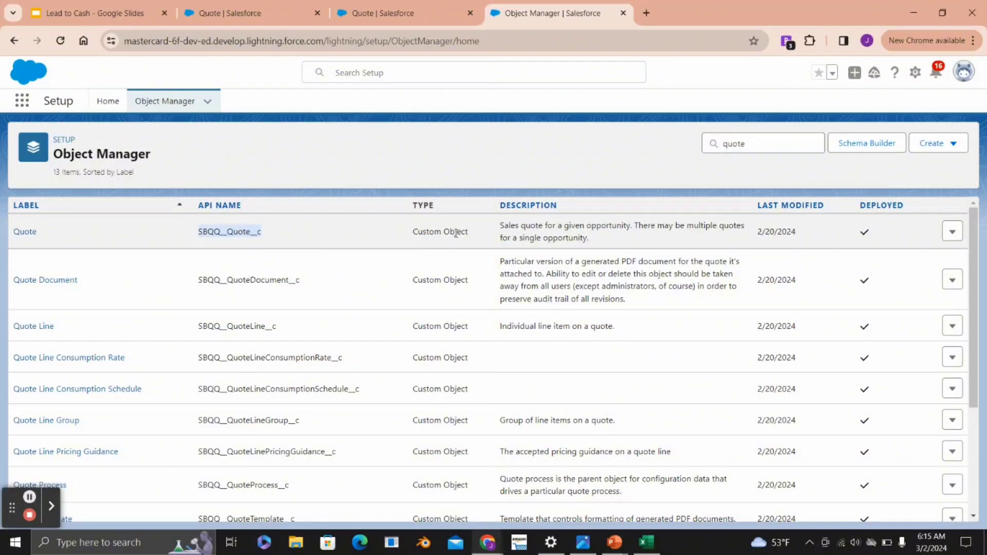
click(24, 234)
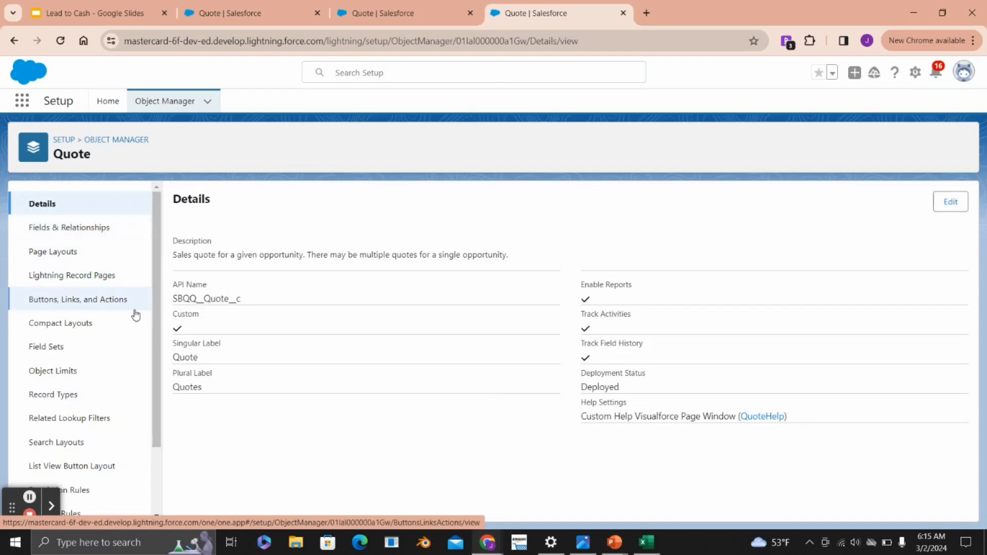
- Open the Line Editor field set of the Quote object for editing
scroll(135, 315, down, 1)
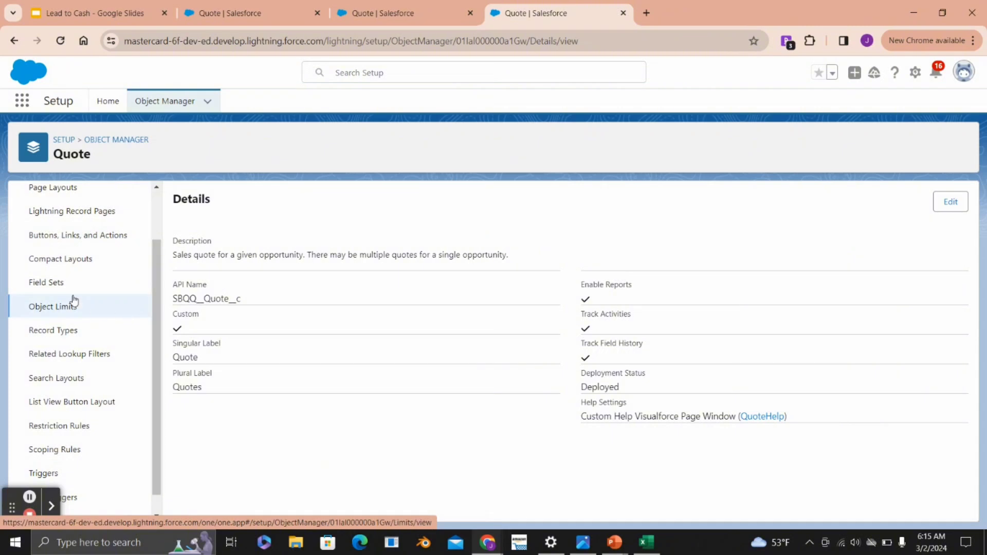
click(52, 289)
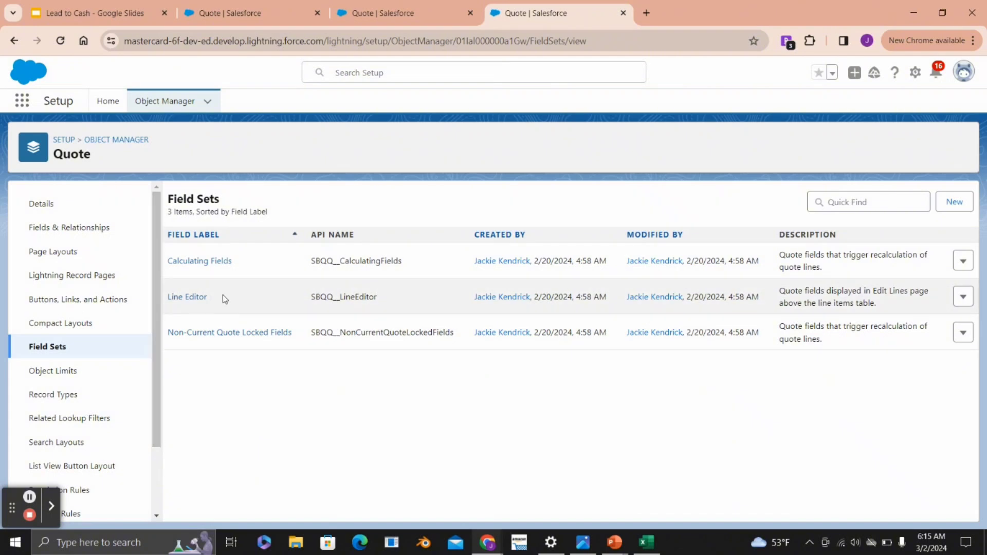
click(190, 298)
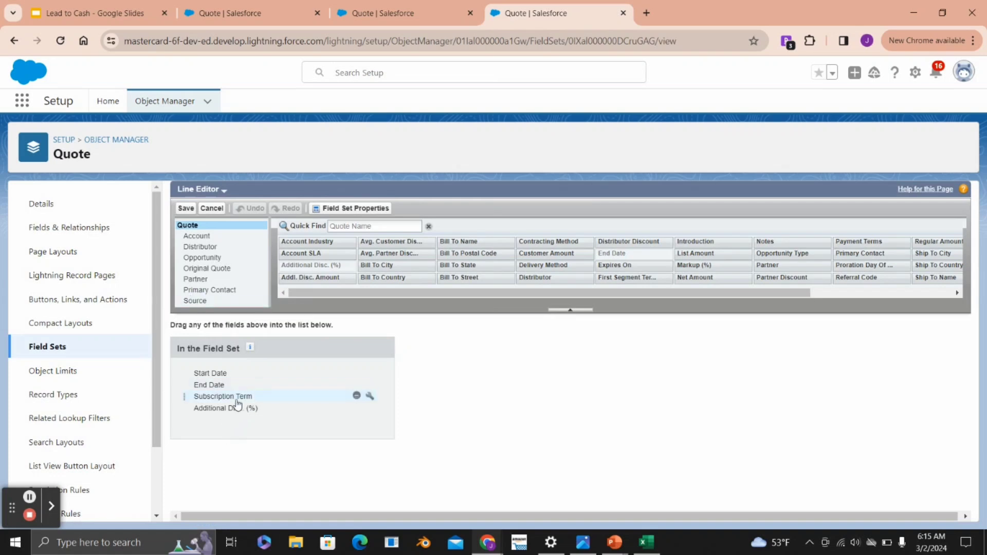
- Remove Additional Disc. (%) from the Quote object's Line Editor field set, save it, and reload the quote's edit page
drag(225, 415, 328, 239)
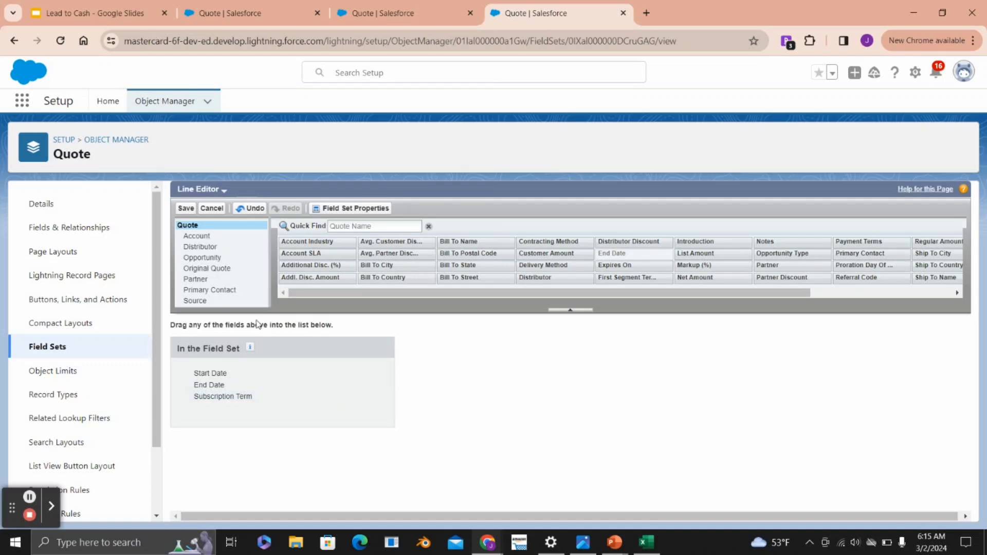
click(187, 209)
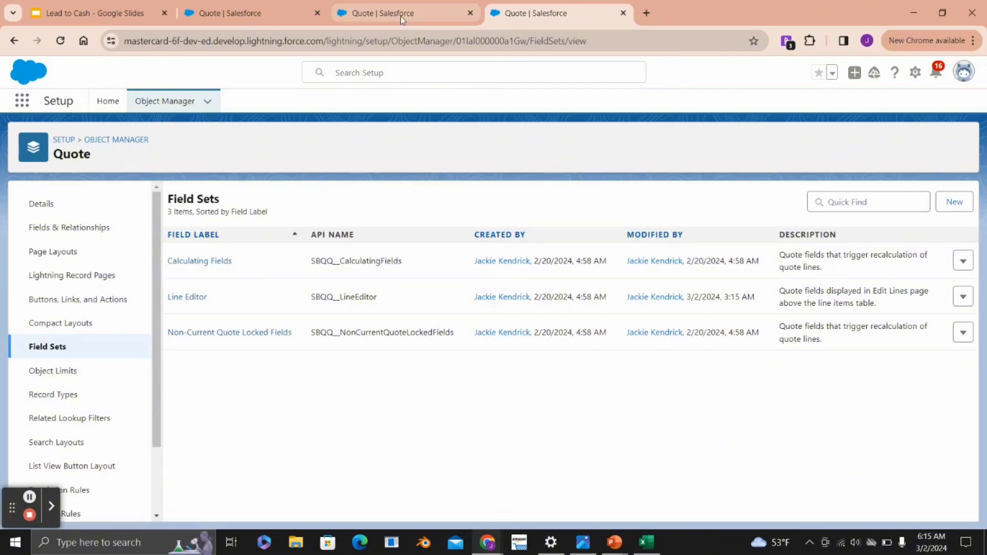
click(400, 15)
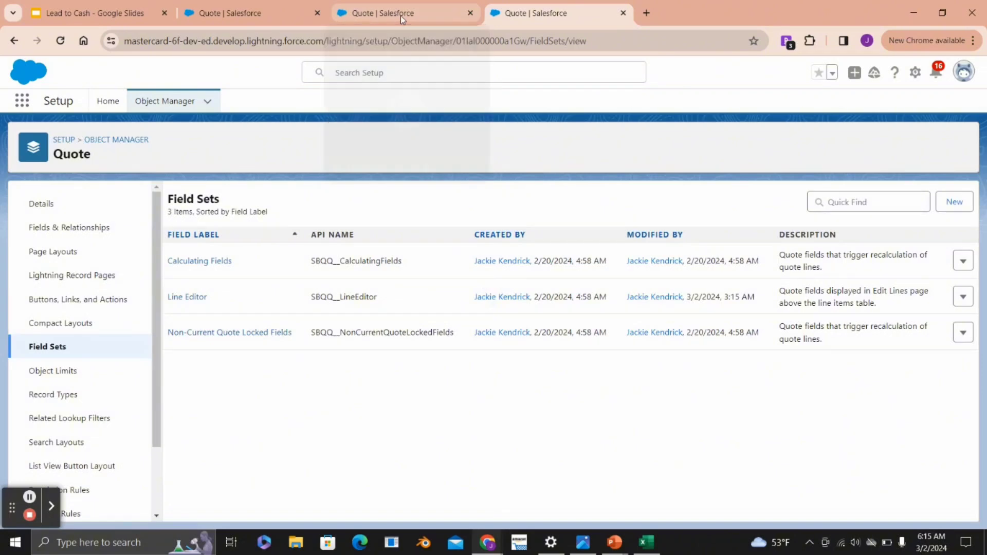
click(60, 43)
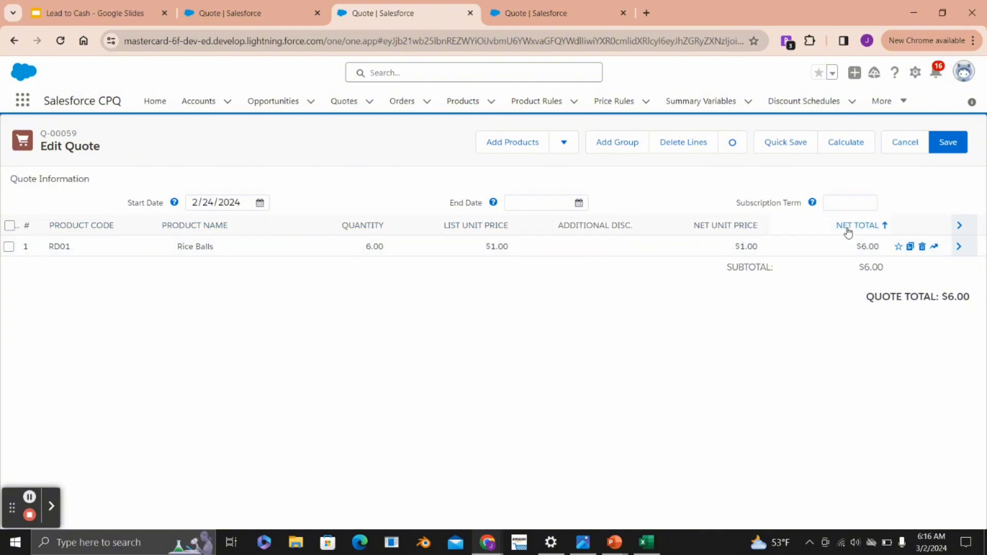
- Return to the Object Manager in Setup, filter the objects for "quote lin", and open the Quote Line object (SBQQ__QuoteLine__c)
click(535, 15)
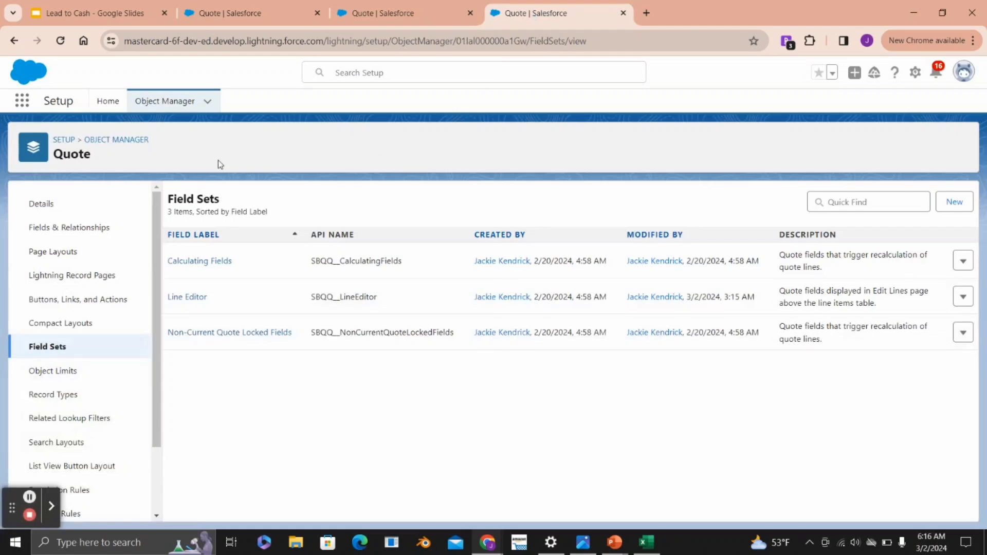
click(172, 101)
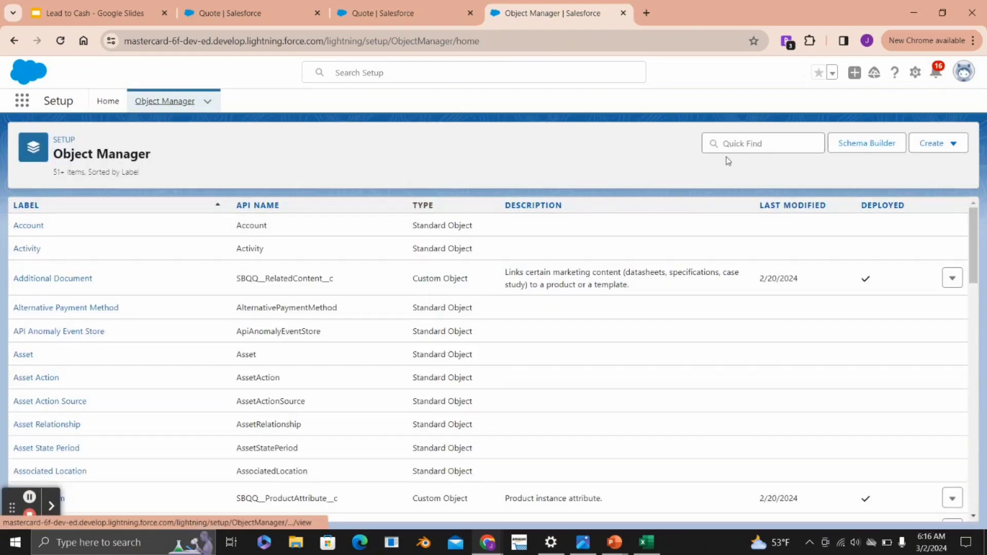
click(722, 141)
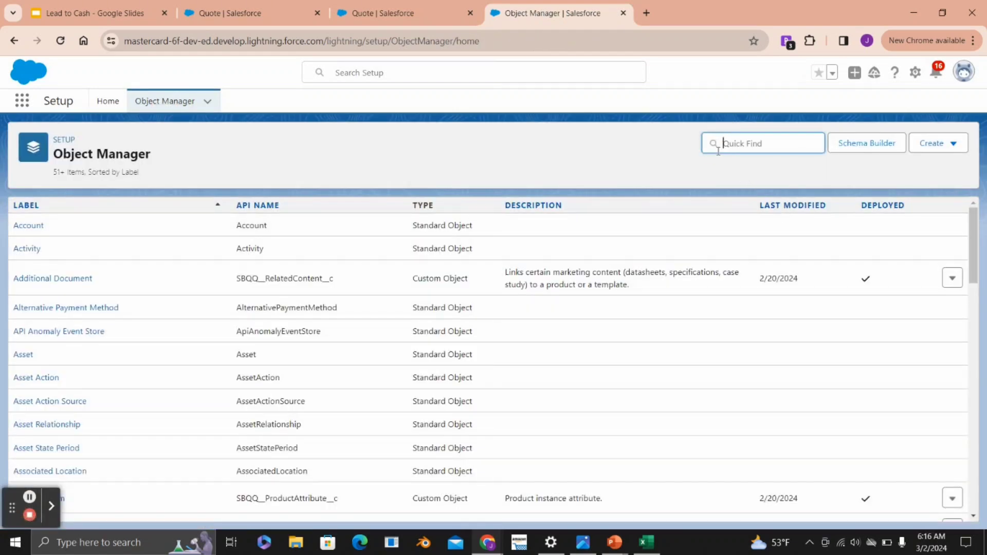
text(quote lin)
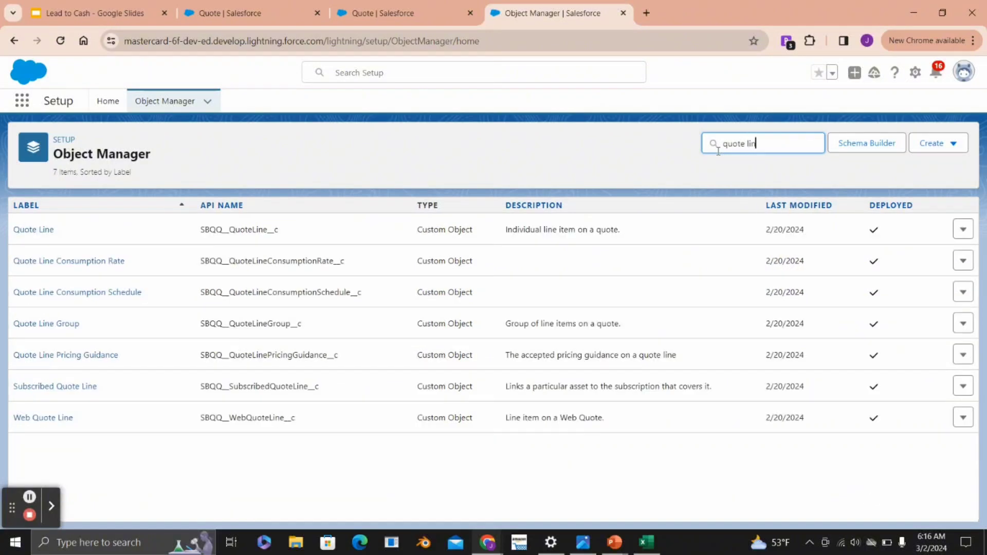
drag(200, 229, 284, 232)
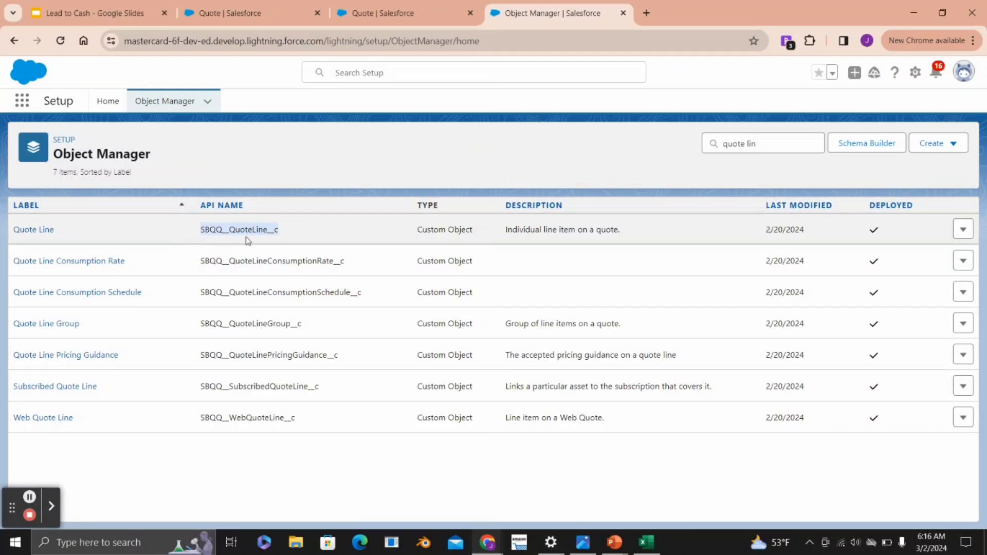
click(36, 235)
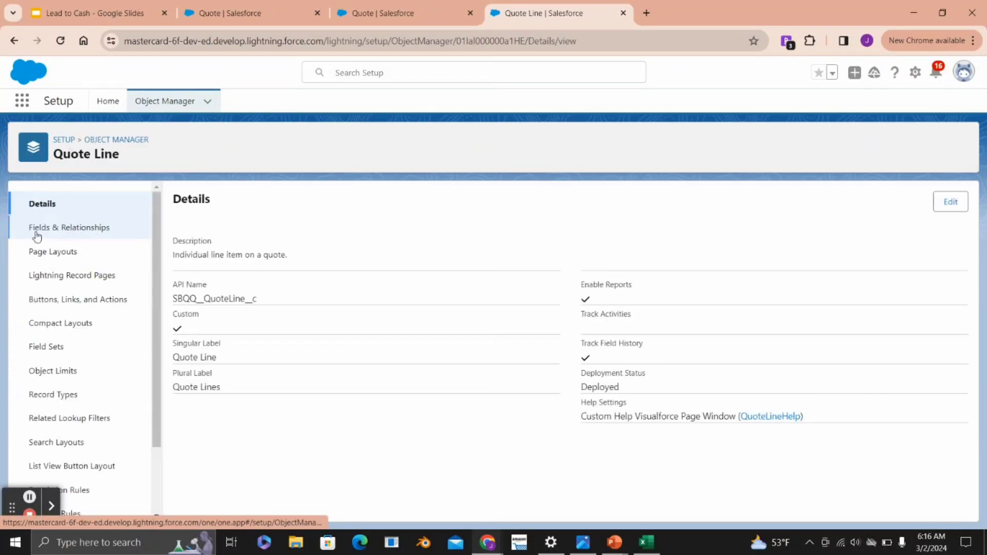
- Open the Line Editor field set of the Quote Line object for editing
scroll(31, 237, down, 1)
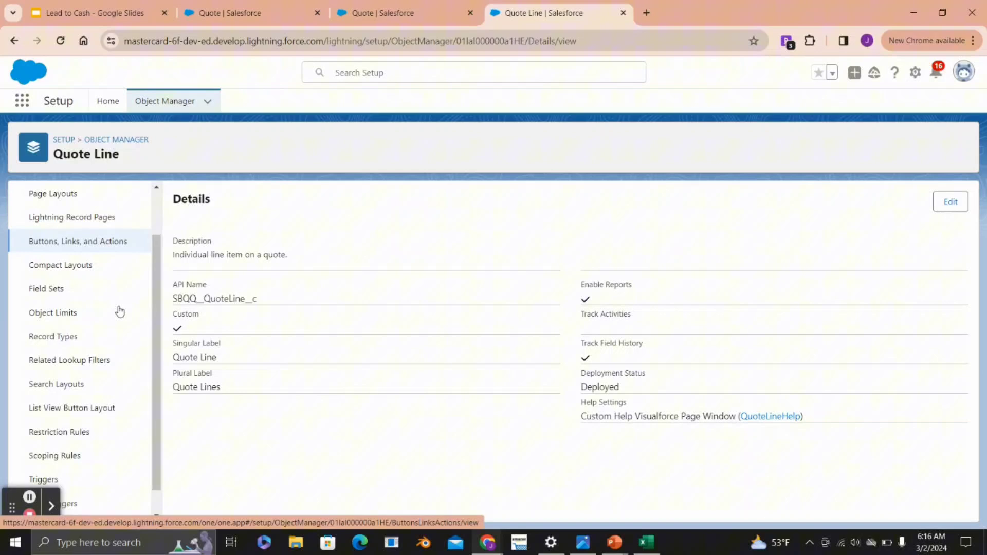
click(58, 287)
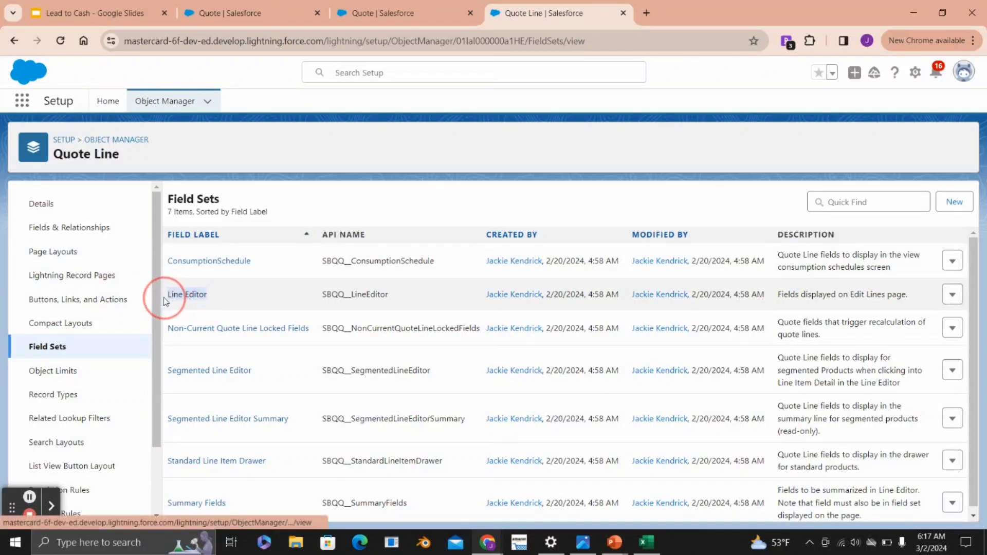
click(191, 296)
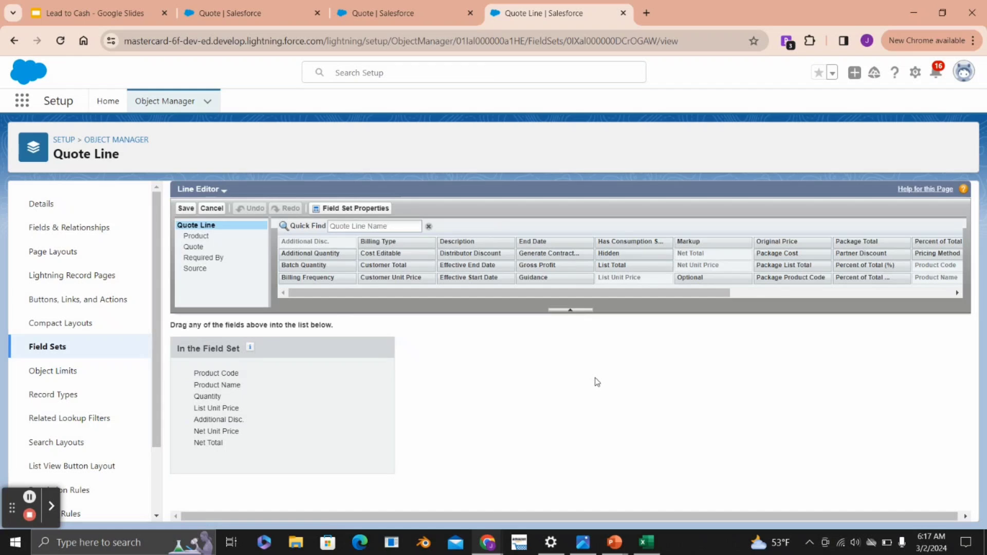
- Find the Start Date field and add it to the Quote Line field set directly after Quantity
click(387, 226)
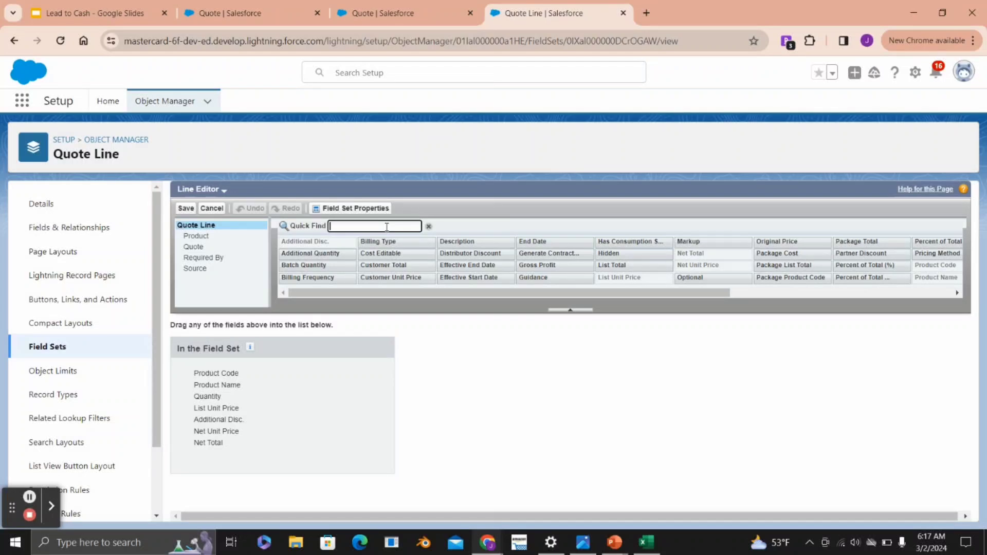
text(t)
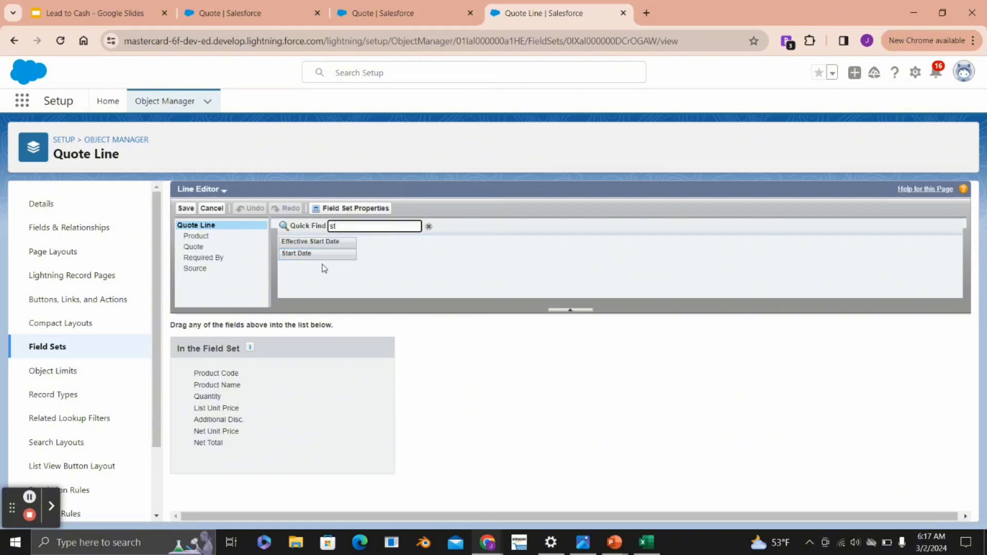
drag(311, 253, 208, 405)
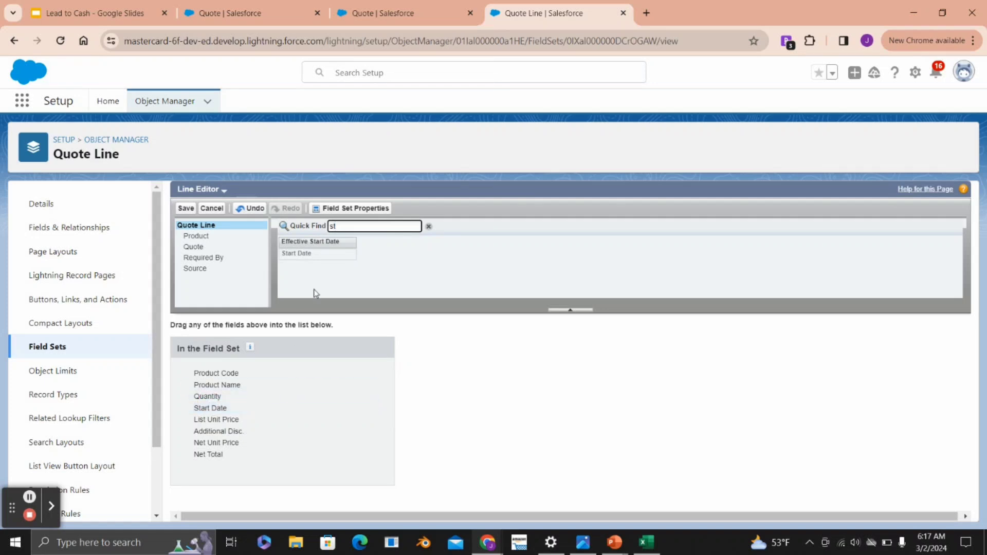
- Add the End Date field next to Start Date in the Quote Line field set, save it, and reload the quote's edit page
drag(346, 227, 300, 232)
text(end)
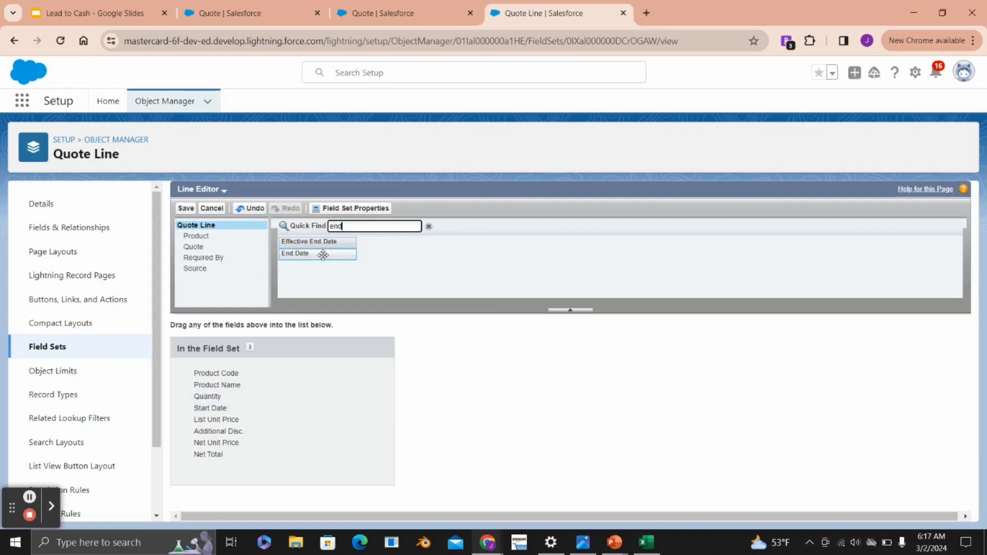
drag(322, 254, 214, 421)
click(186, 208)
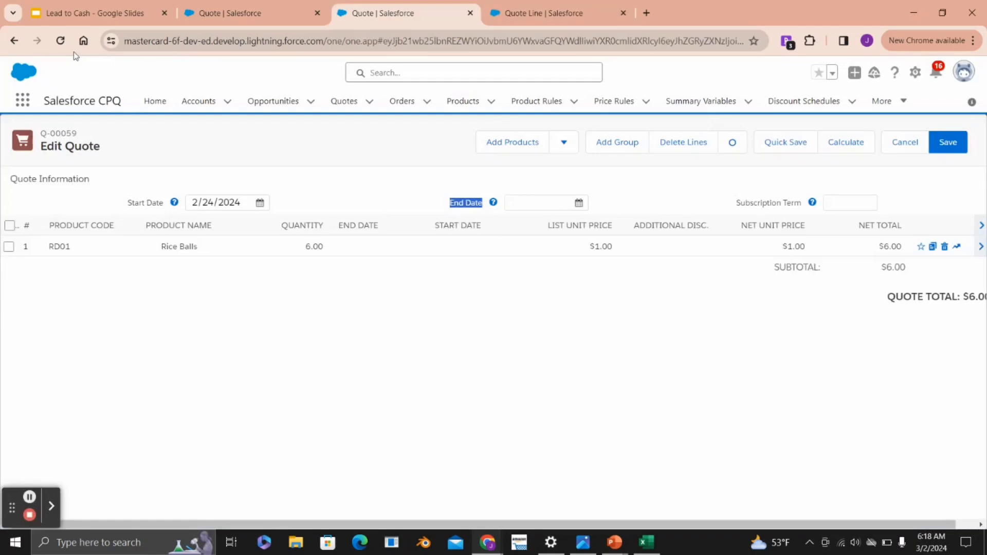
click(60, 40)
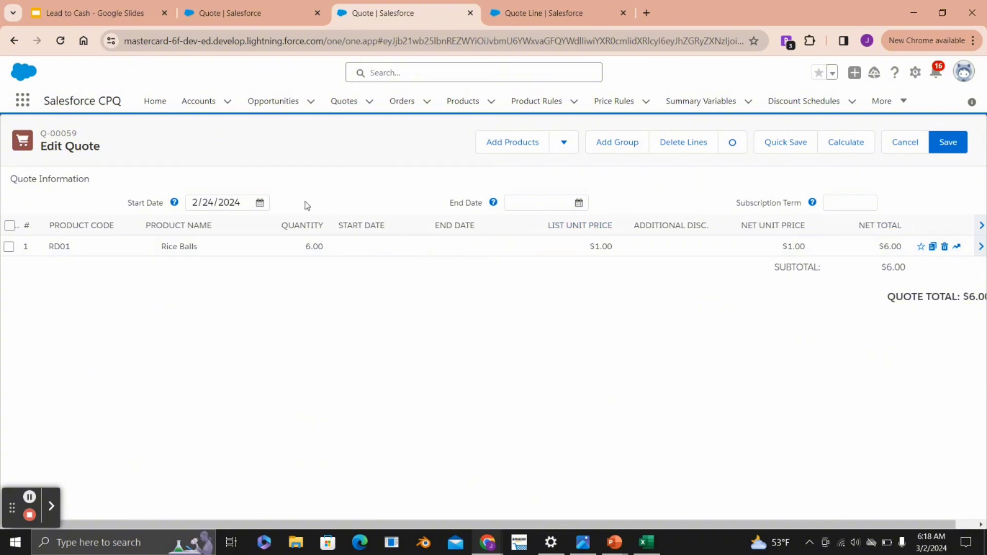
- Review the quote's Start Date and End Date fields and expand the Rice Balls line's detail drawer
drag(122, 202, 163, 202)
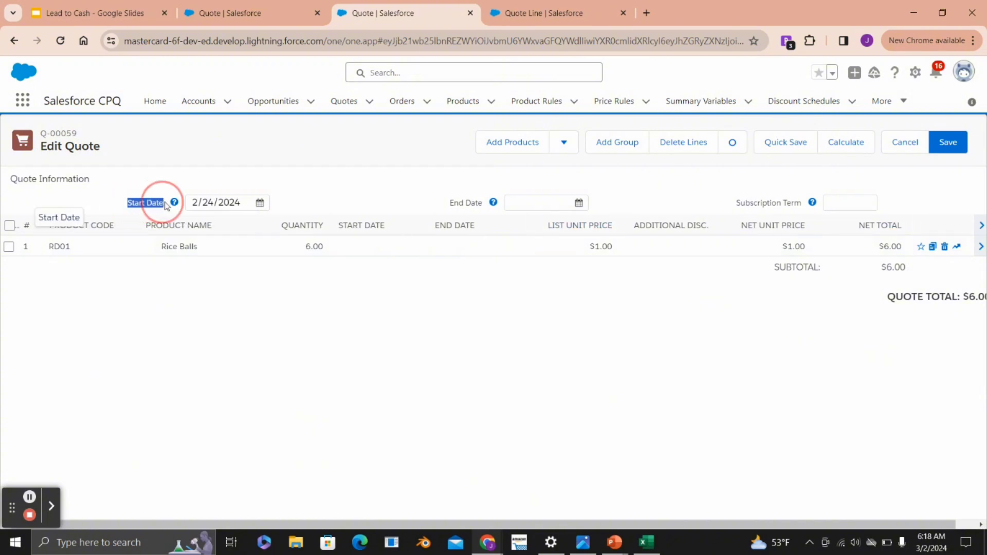
drag(447, 203, 482, 201)
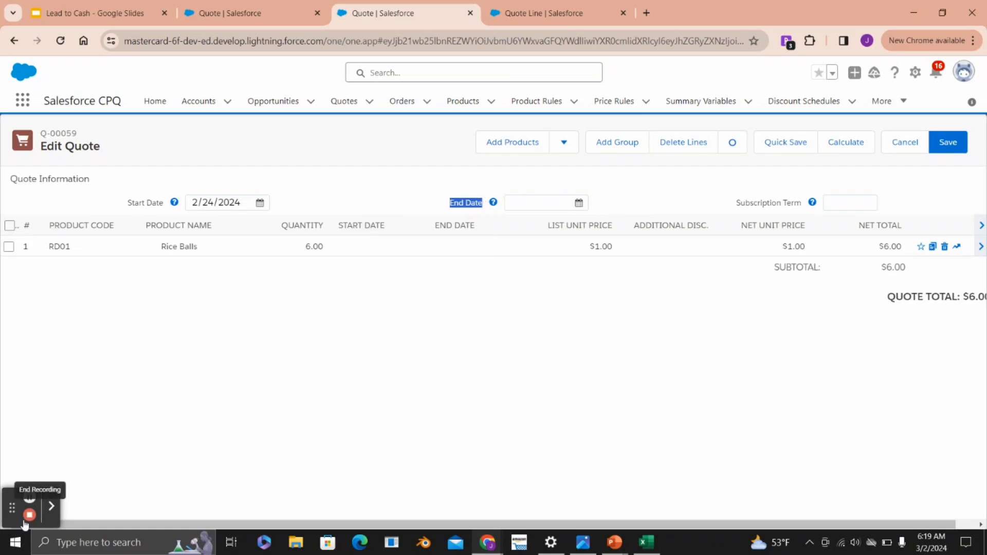
click(28, 501)
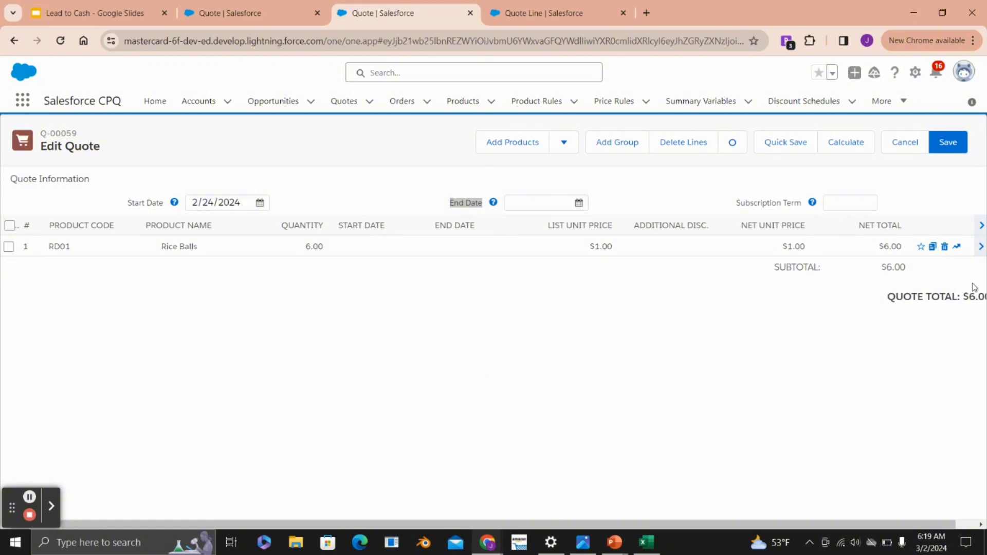
click(980, 248)
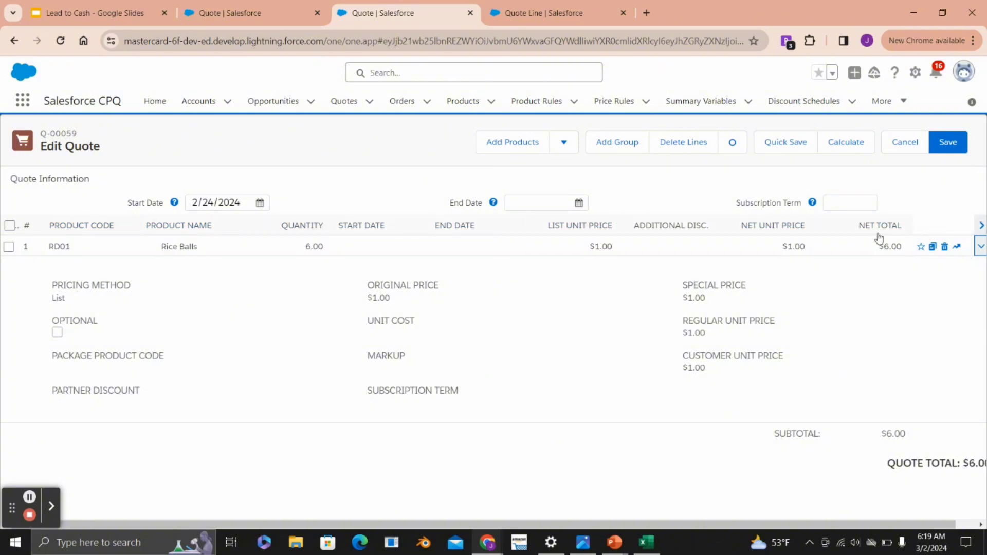
- Open the Quote Line object's Standard Line Item Drawer field set and compare its fields with the quote line's detail drawer
click(537, 11)
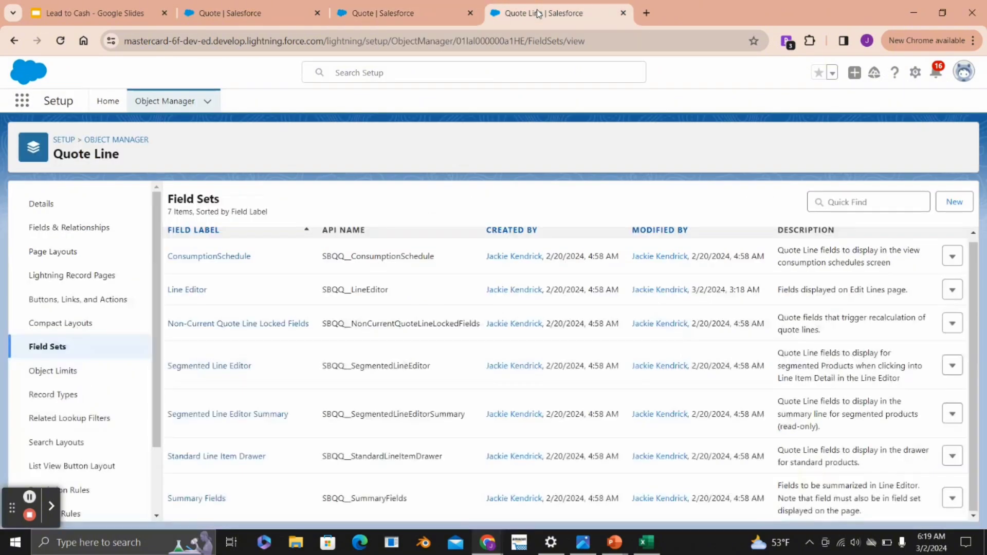
click(129, 157)
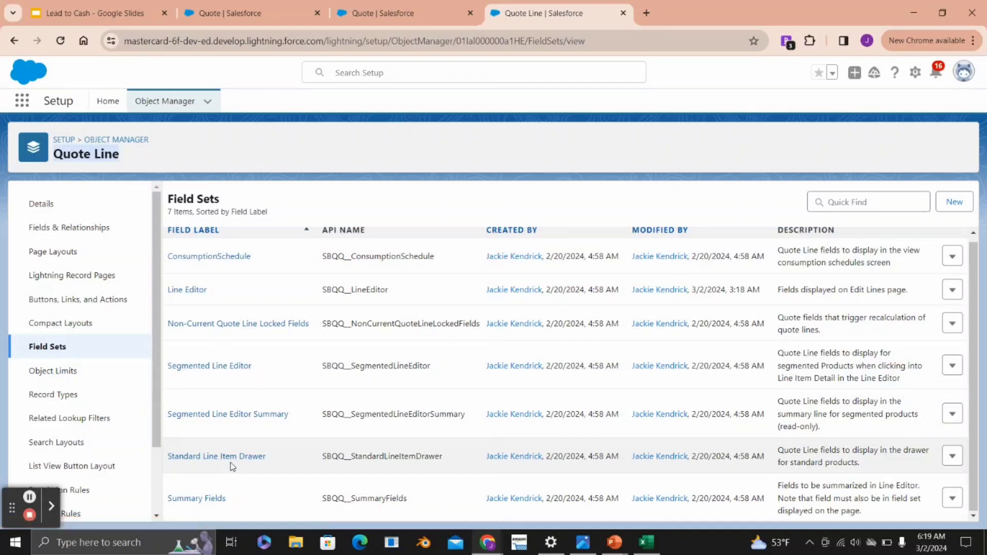
click(237, 457)
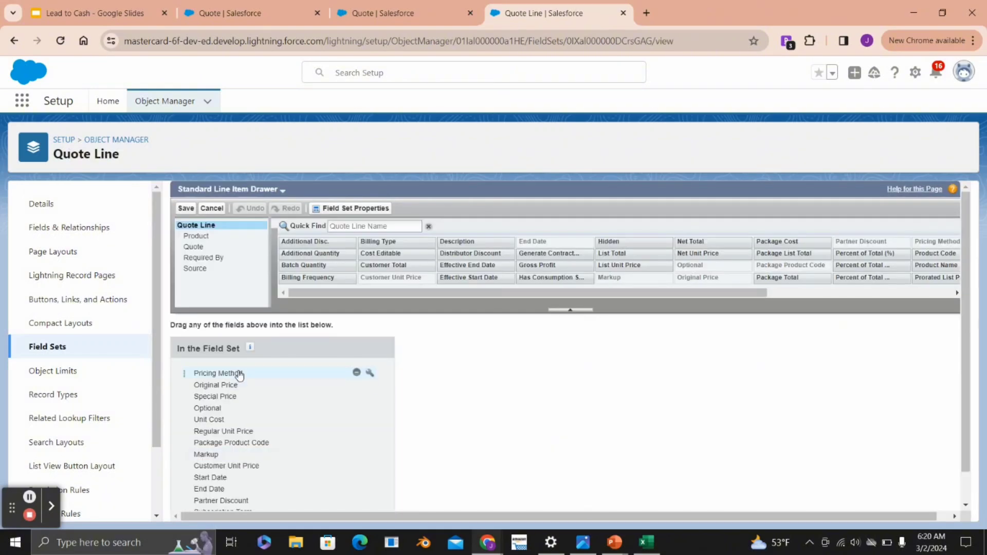
click(406, 12)
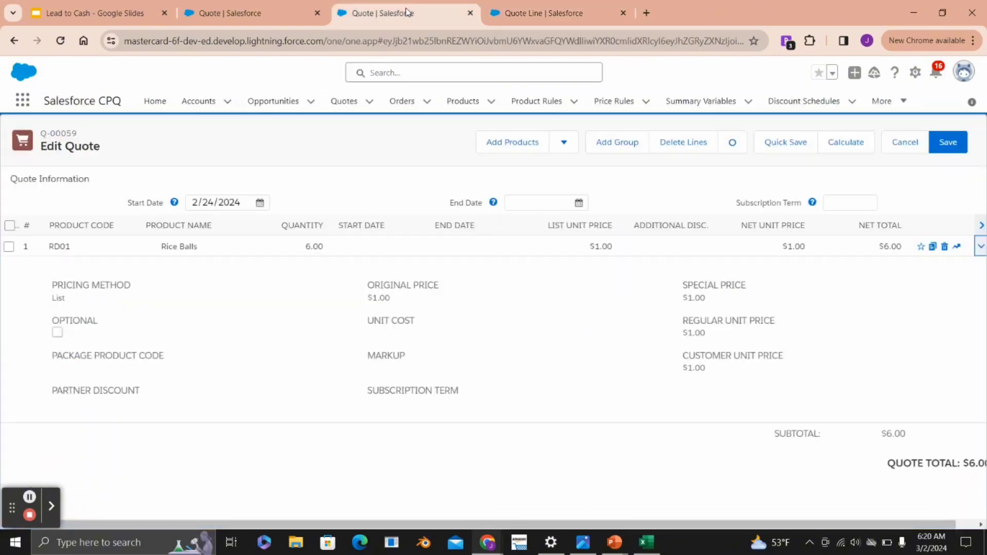
- Remove Subscription Term, Partner Discount, End Date, Start Date, Pricing Method and Markup from the Standard Line Item Drawer field set and save it
click(556, 14)
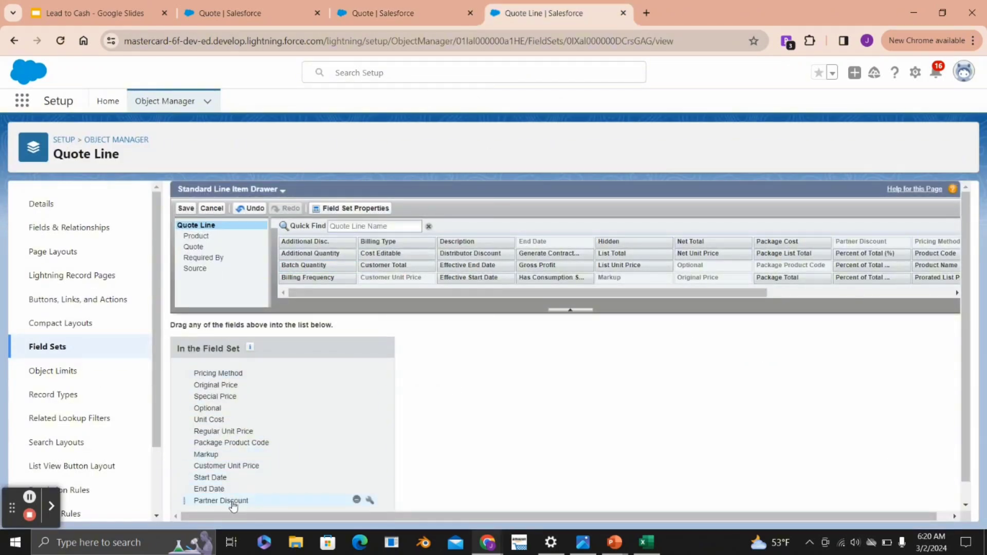
drag(232, 506, 341, 236)
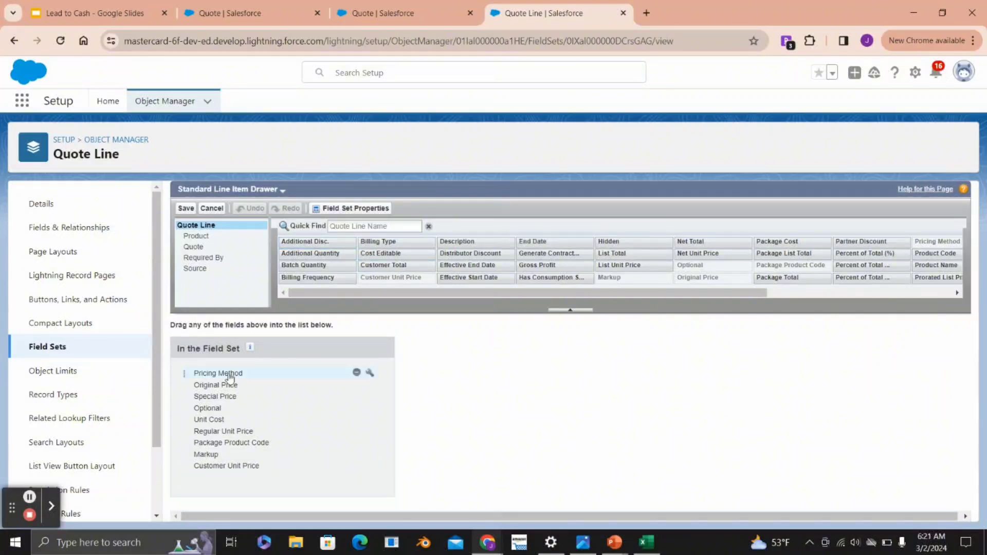
drag(229, 378, 342, 237)
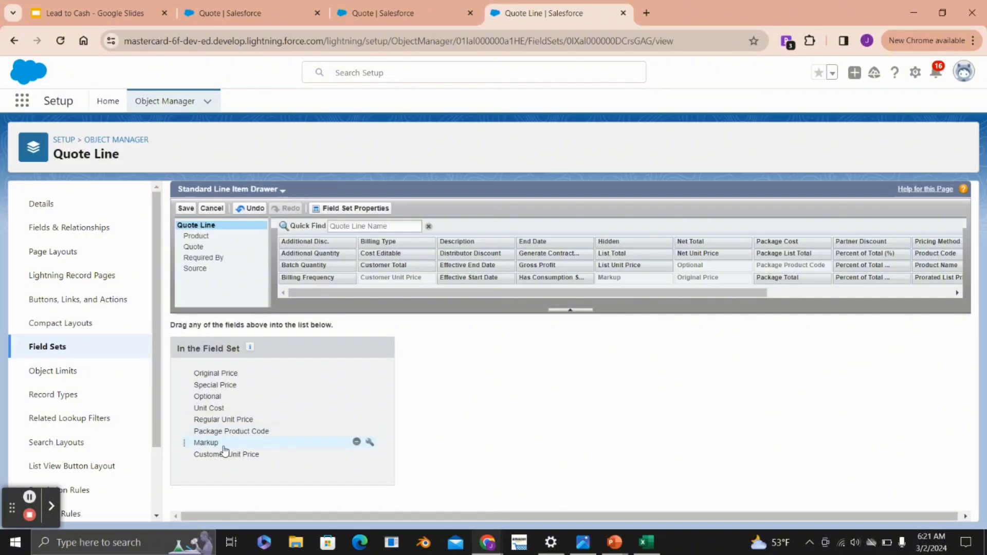
drag(224, 447, 342, 265)
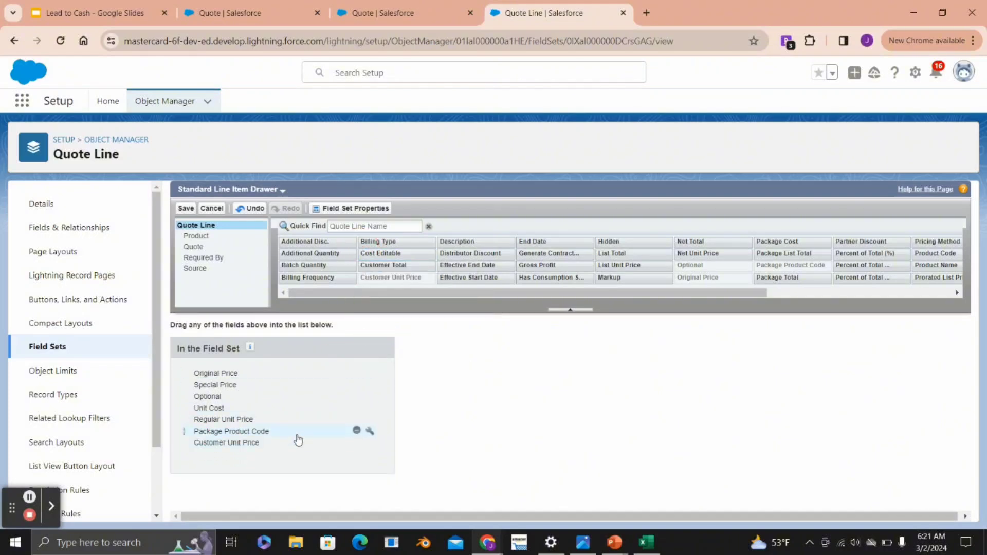
click(186, 208)
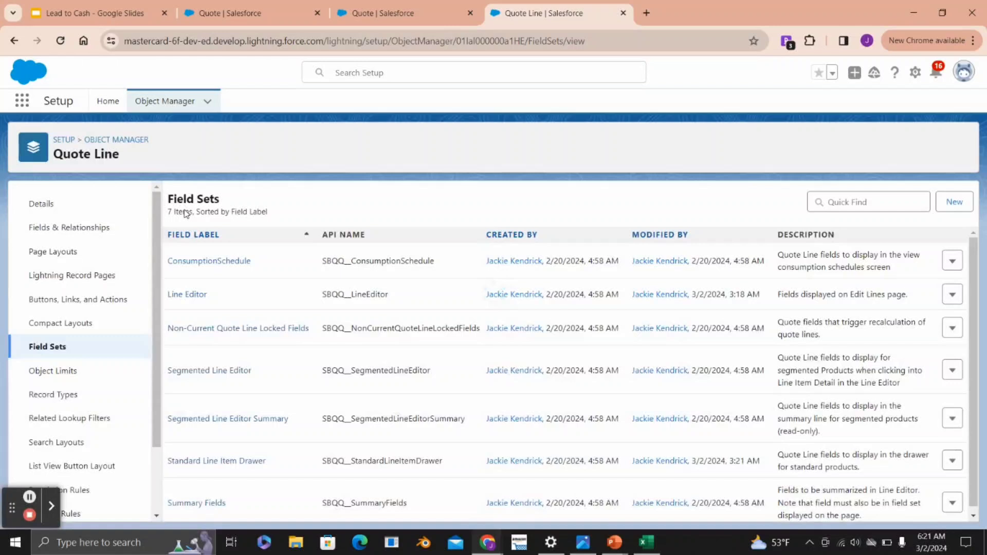
- Reload the quote's edit page and check the Rice Balls line's detail drawer and the Quote Information section
click(383, 13)
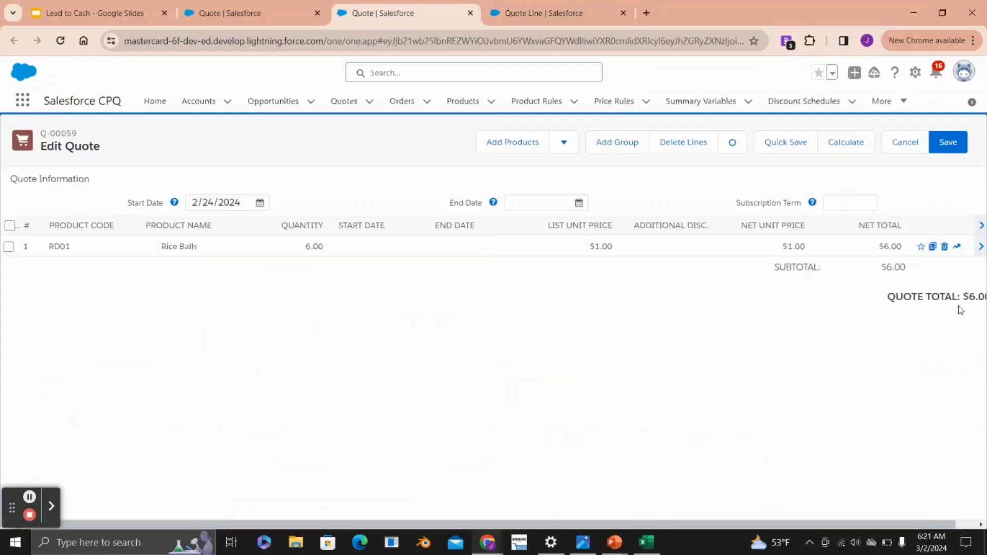
click(981, 250)
drag(11, 180, 100, 182)
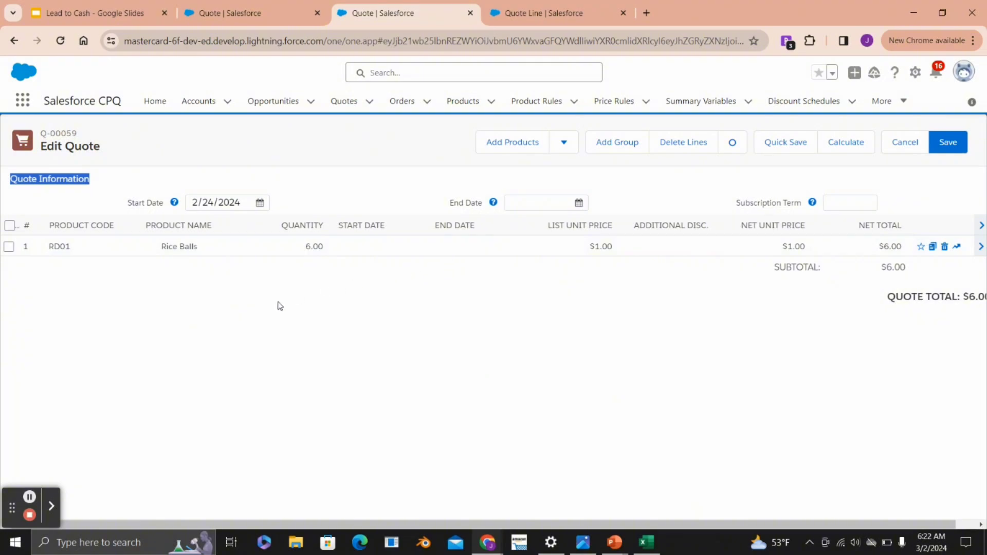
click(30, 514)
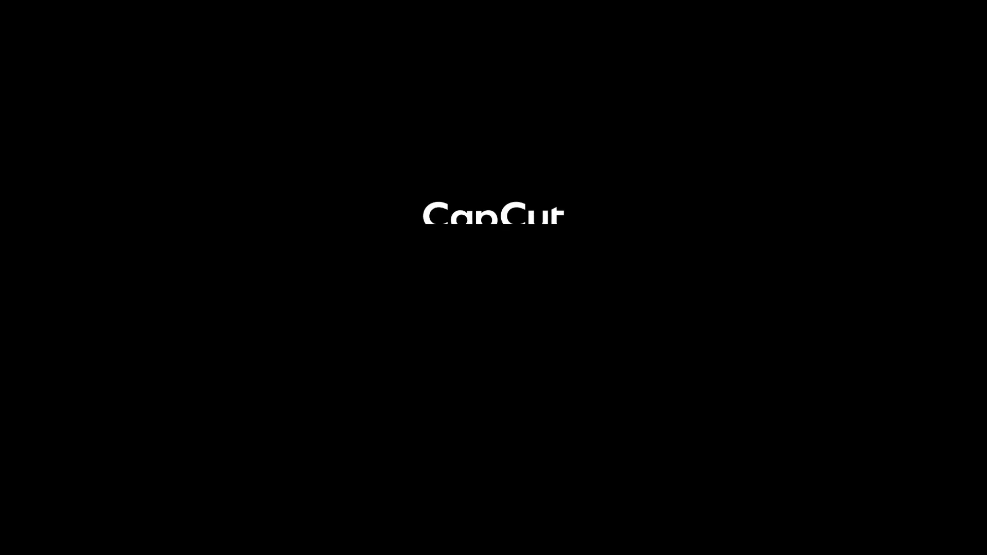